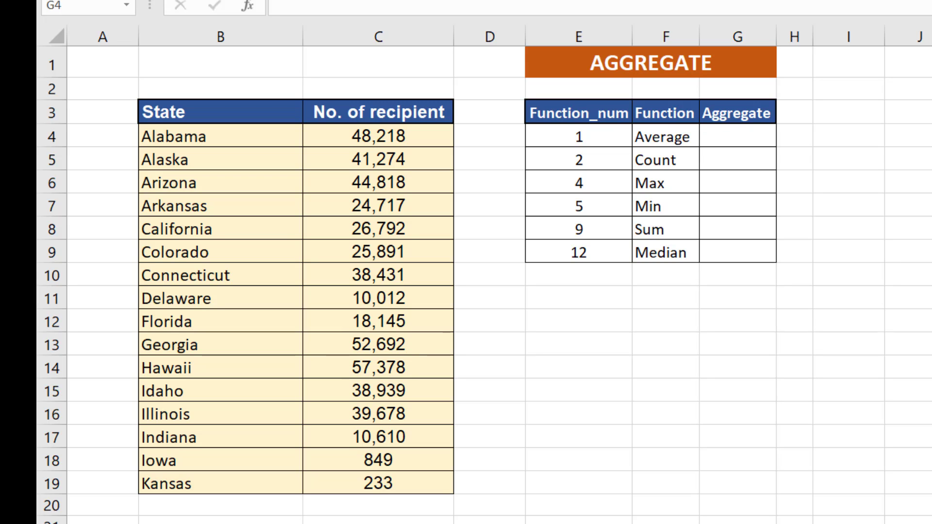
Enter the formula =AGGREGATE(1,4,C4:C19) in G4 to average the number of recipients.
{"action": "left_click", "coordinate": [761, 134]}
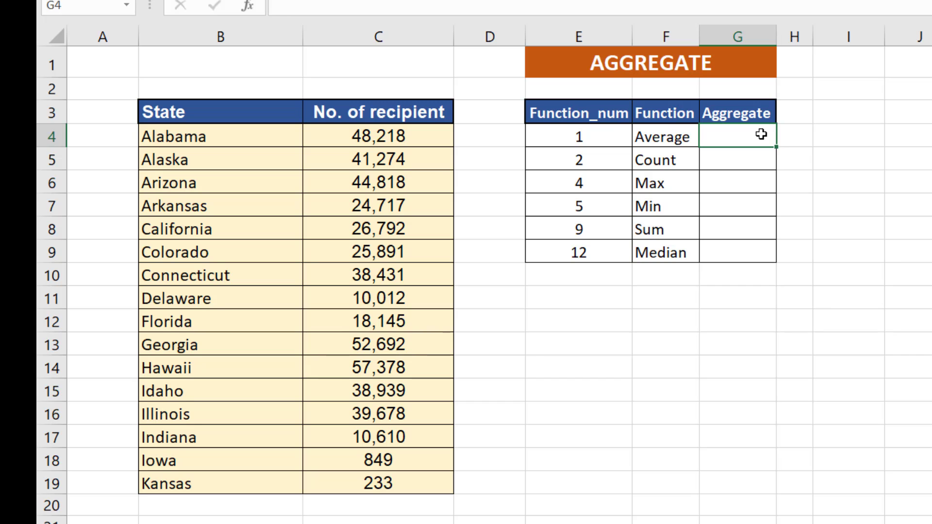
{"action": "type", "text": "=A"}
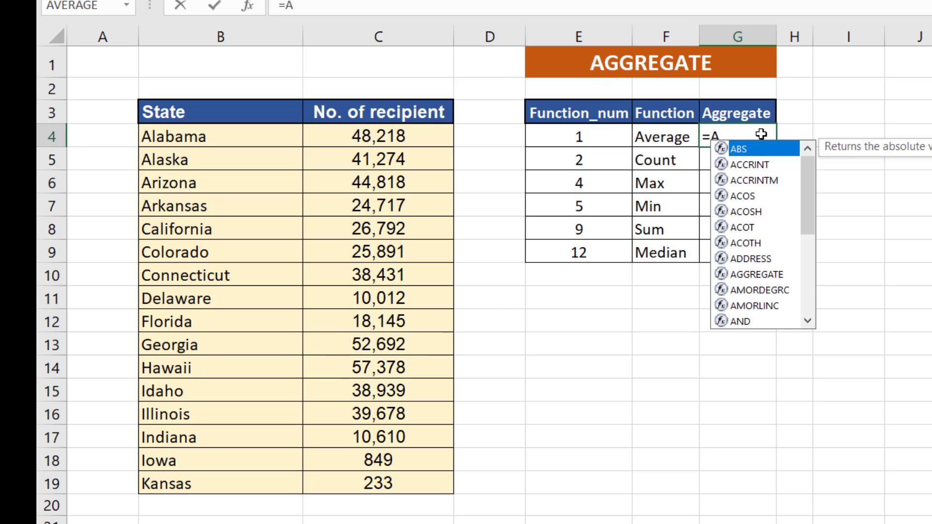
{"action": "type", "text": "GG"}
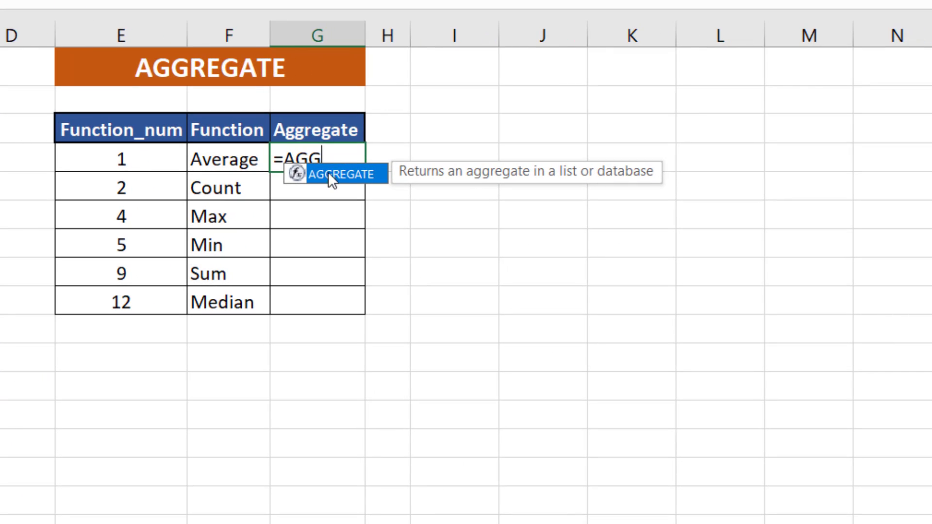
{"action": "double_click", "coordinate": [333, 175]}
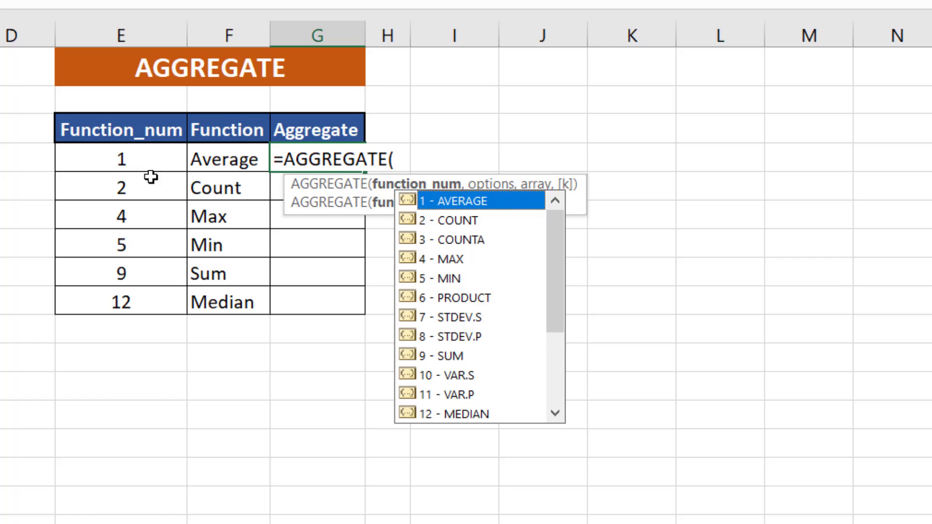
{"action": "left_click", "coordinate": [398, 160]}
{"action": "type", "text": "1"}
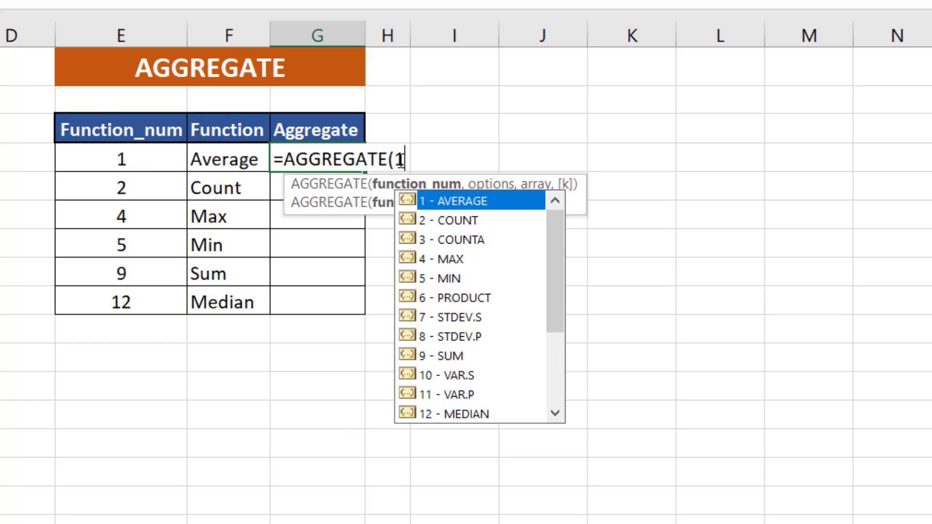
{"action": "type", "text": ","}
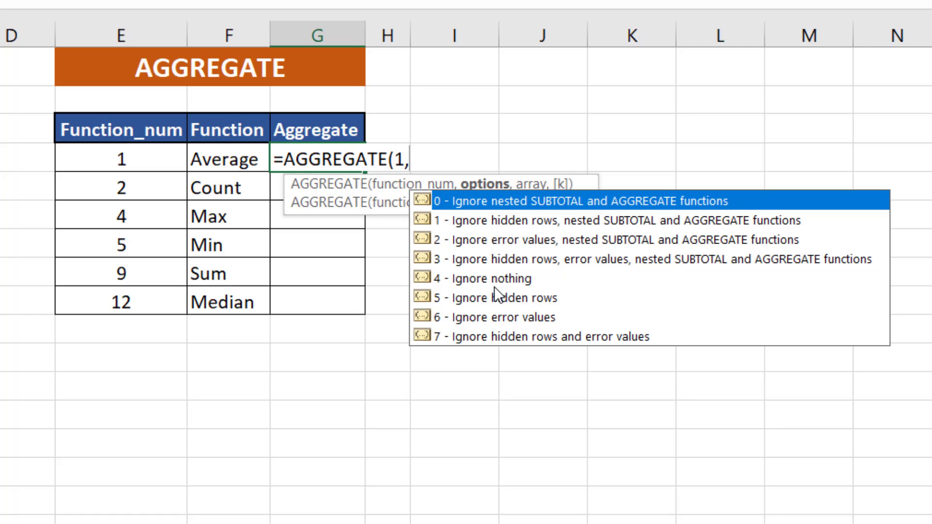
{"action": "type", "text": "4,"}
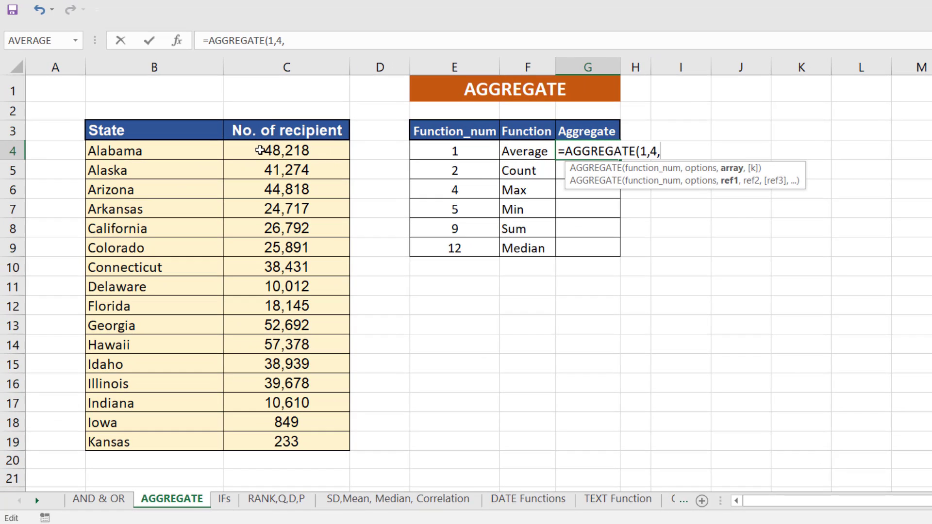
{"action": "left_click_drag", "start_coordinate": [261, 151], "coordinate": [292, 445]}
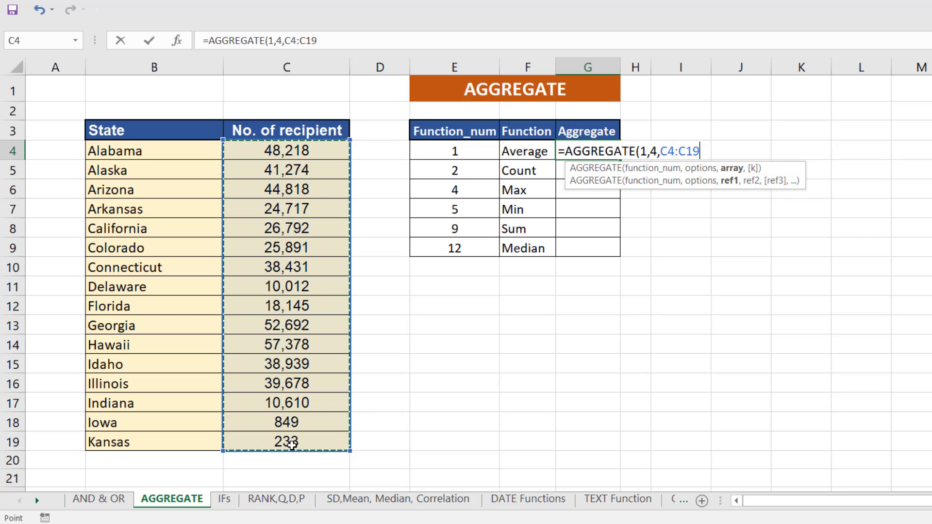
{"action": "key", "text": "Return"}
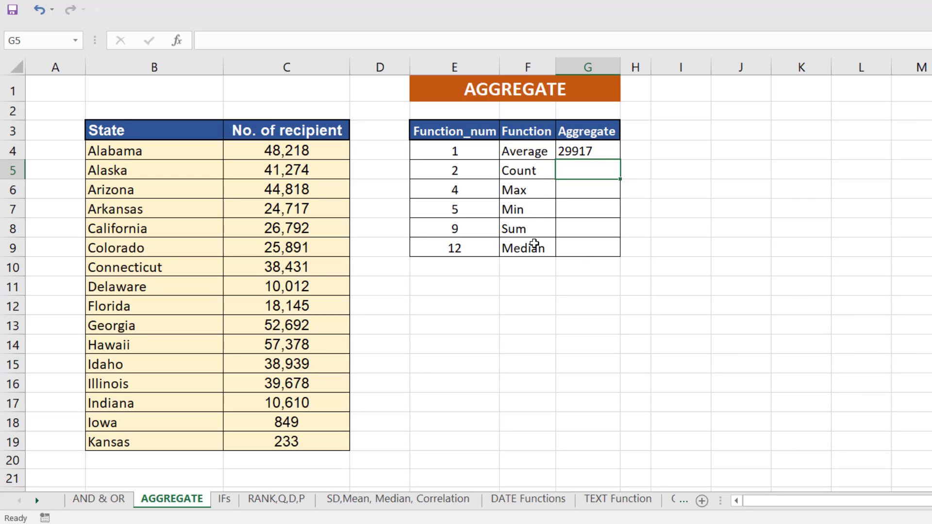
Try copying the Average formula from G4 into the Count cell G5, check its range reference, and undo the paste.
{"action": "left_click", "coordinate": [594, 152]}
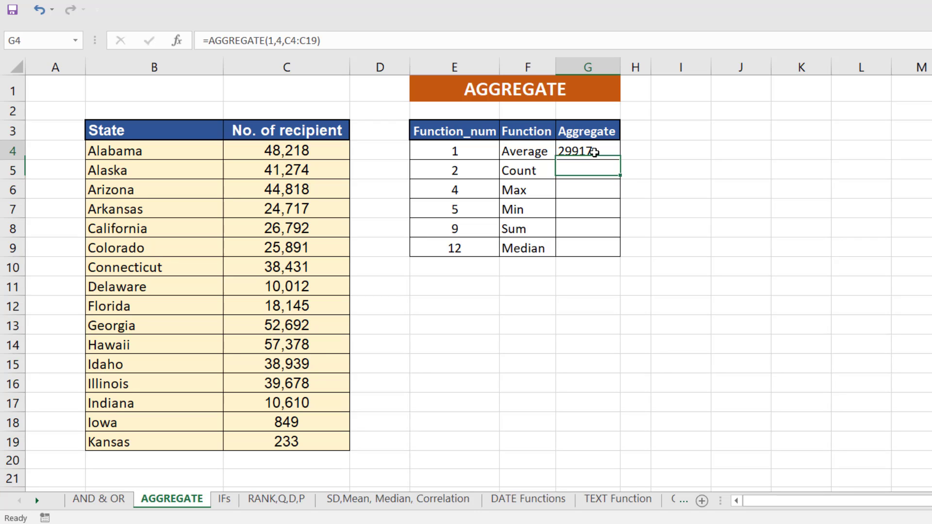
{"action": "key", "text": "ctrl+c"}
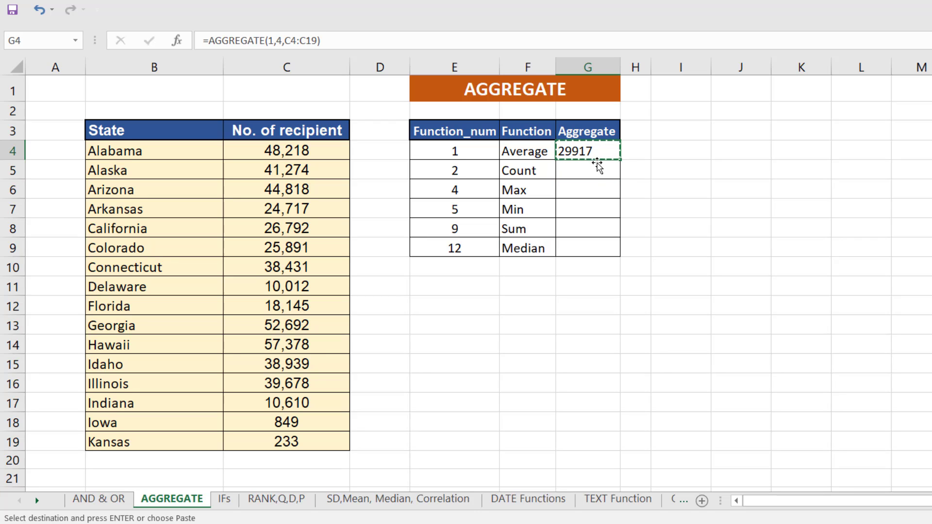
{"action": "left_click", "coordinate": [596, 166]}
{"action": "key", "text": "ctrl+v"}
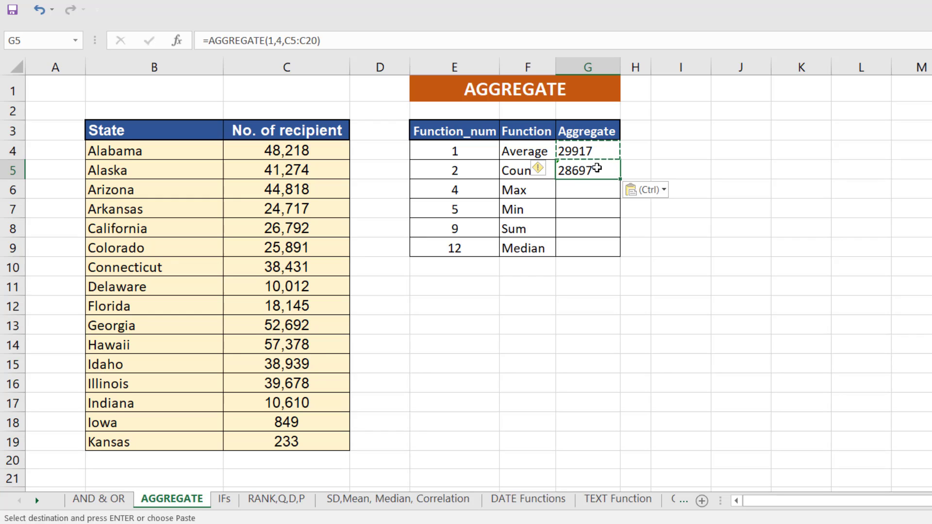
{"action": "key", "text": "Escape"}
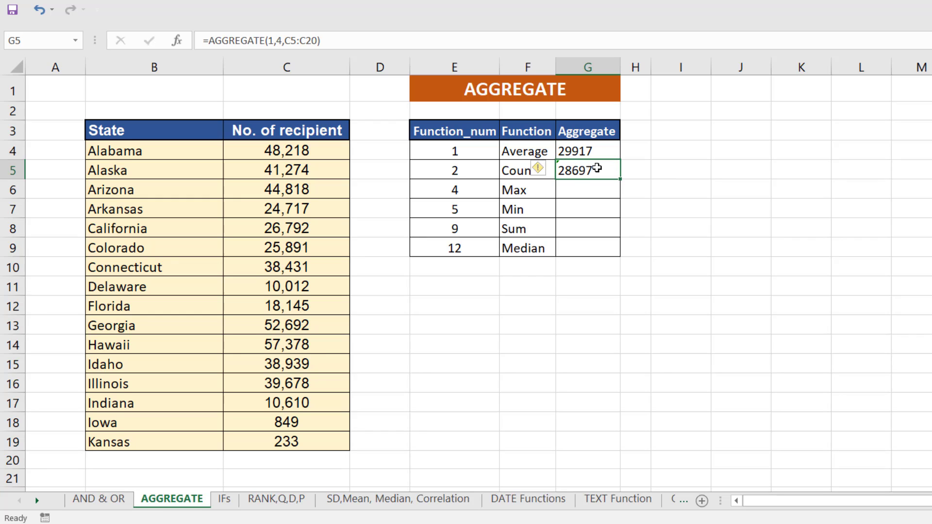
{"action": "double_click", "coordinate": [597, 167]}
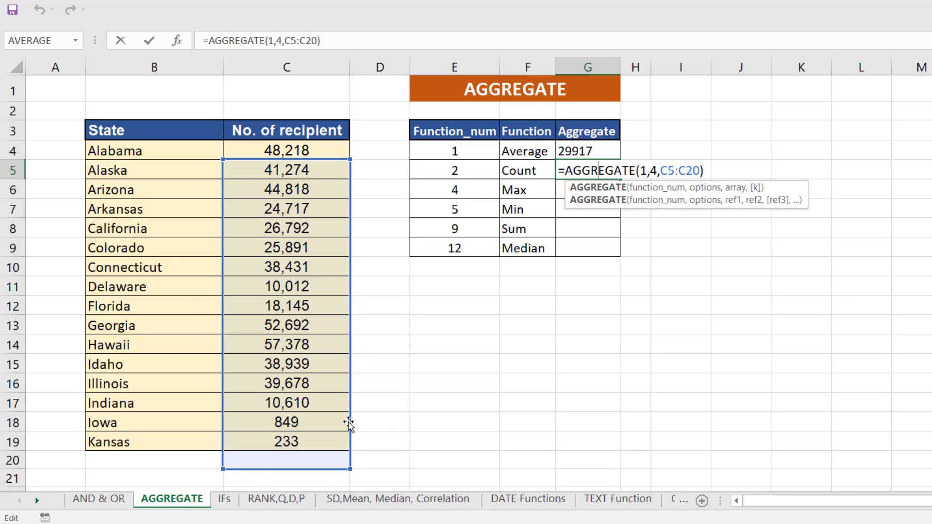
{"action": "key", "text": "ctrl+Return"}
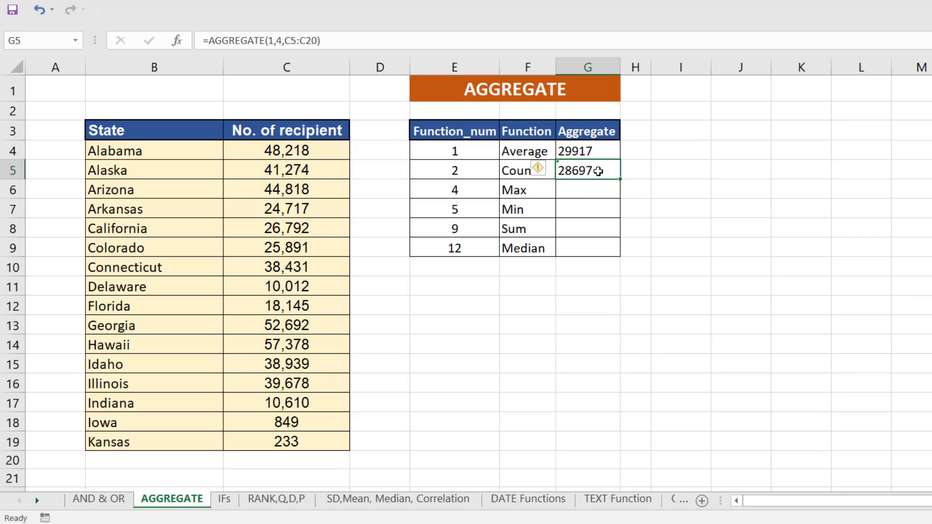
{"action": "key", "text": "ctrl+z"}
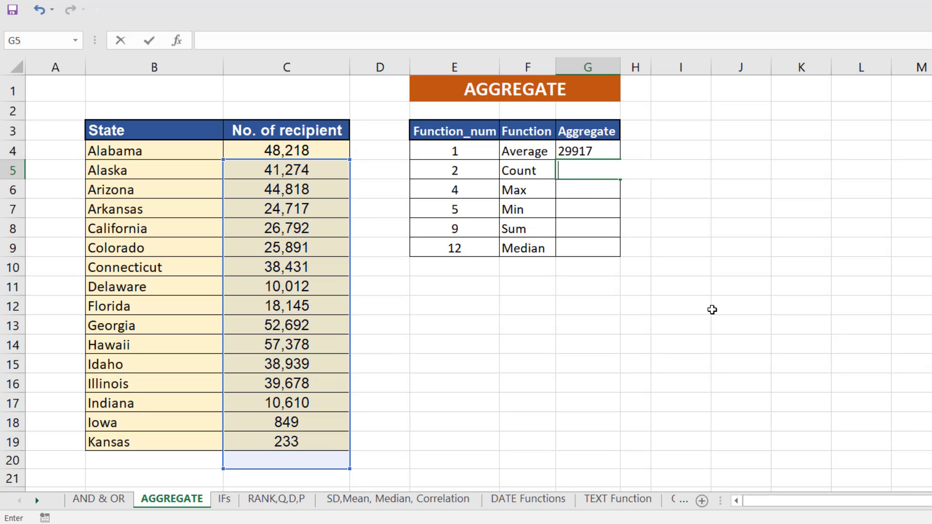
{"action": "left_click", "coordinate": [753, 348]}
Make the range in the G4 Average formula absolute, as $C$4:$C$19.
{"action": "left_click", "coordinate": [591, 153]}
{"action": "double_click", "coordinate": [592, 154]}
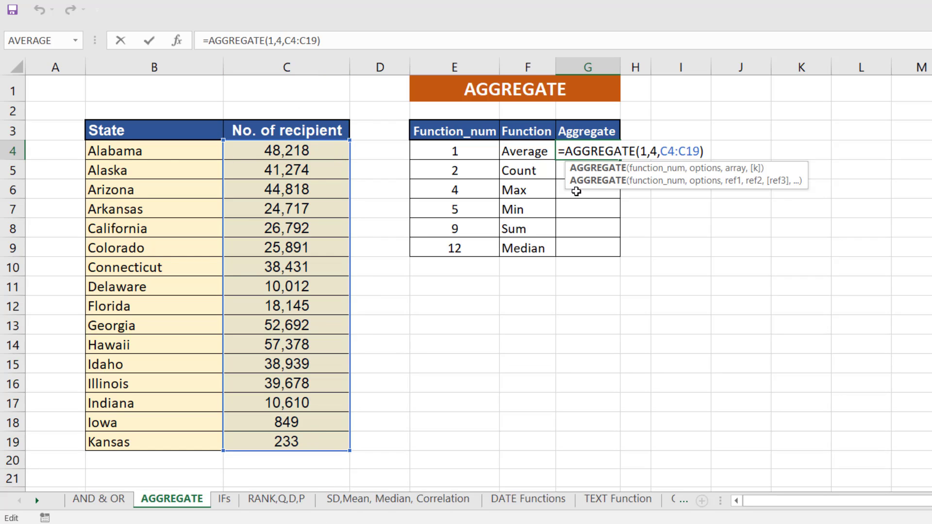
{"action": "left_click", "coordinate": [661, 152]}
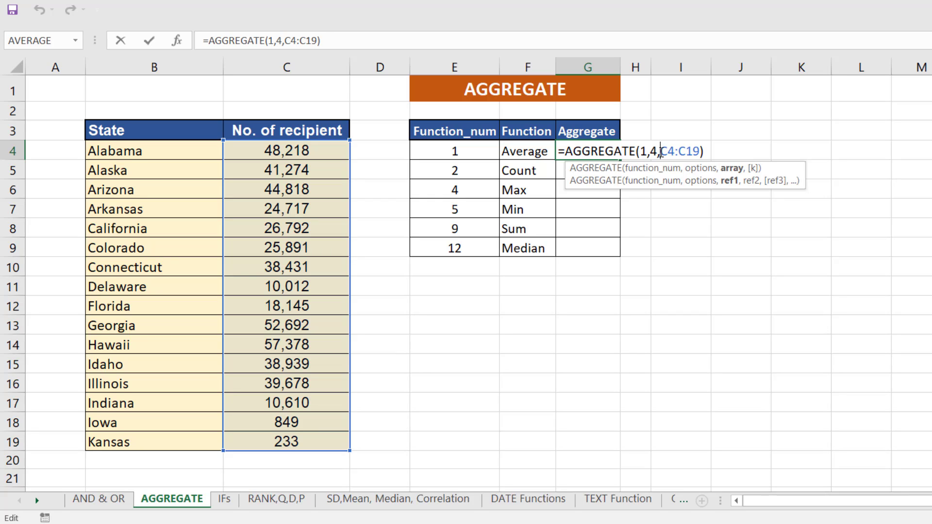
{"action": "key", "text": "F4"}
{"action": "left_click", "coordinate": [694, 152]}
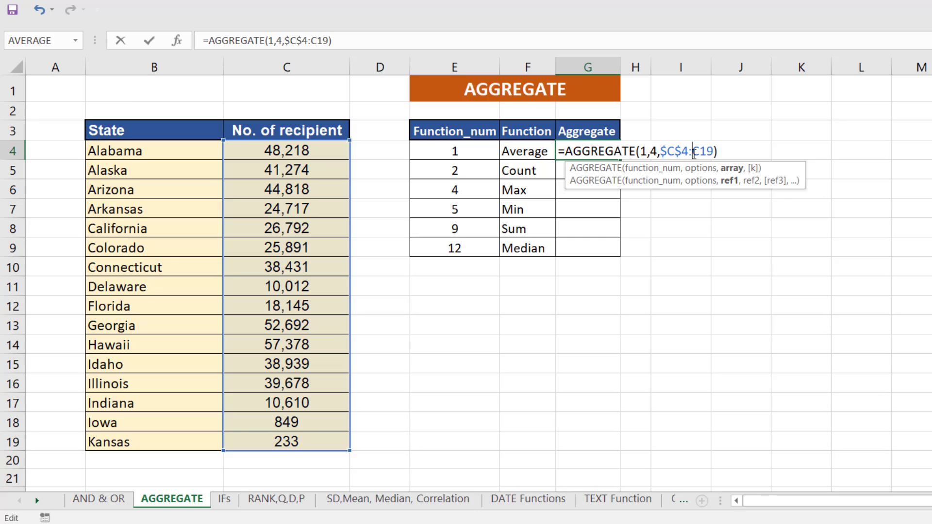
{"action": "key", "text": "F4"}
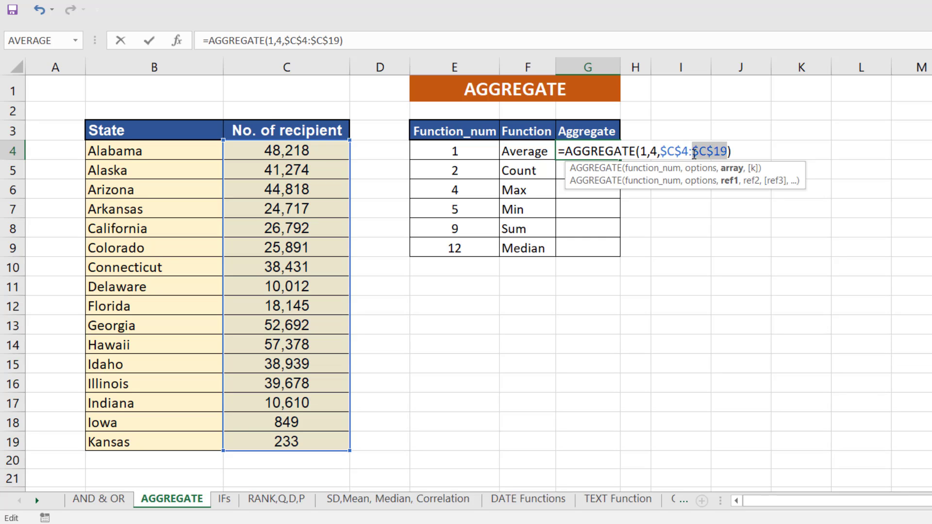
{"action": "key", "text": "Return"}
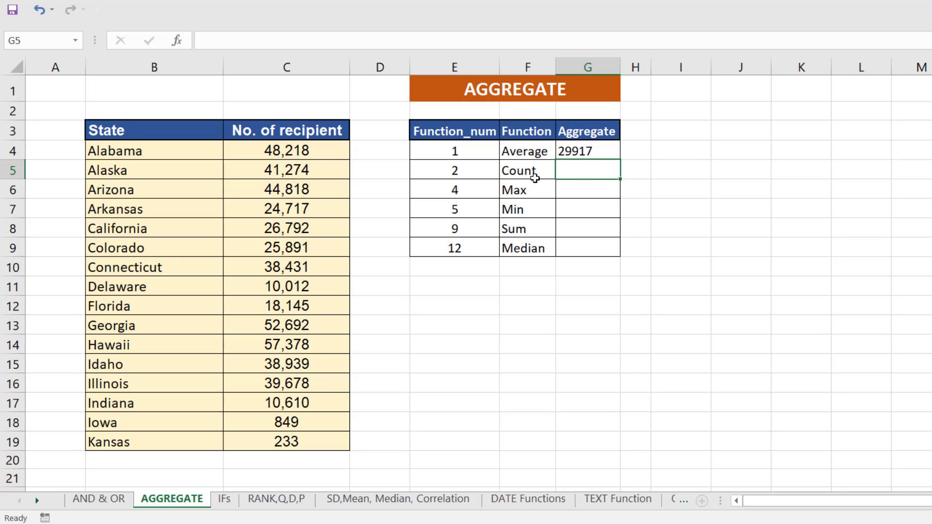
Copy the Average formula from G4 to G5, set its function number to 2 for Count, and check it against C4:C19.
{"action": "left_click", "coordinate": [592, 152]}
{"action": "key", "text": "ctrl+c"}
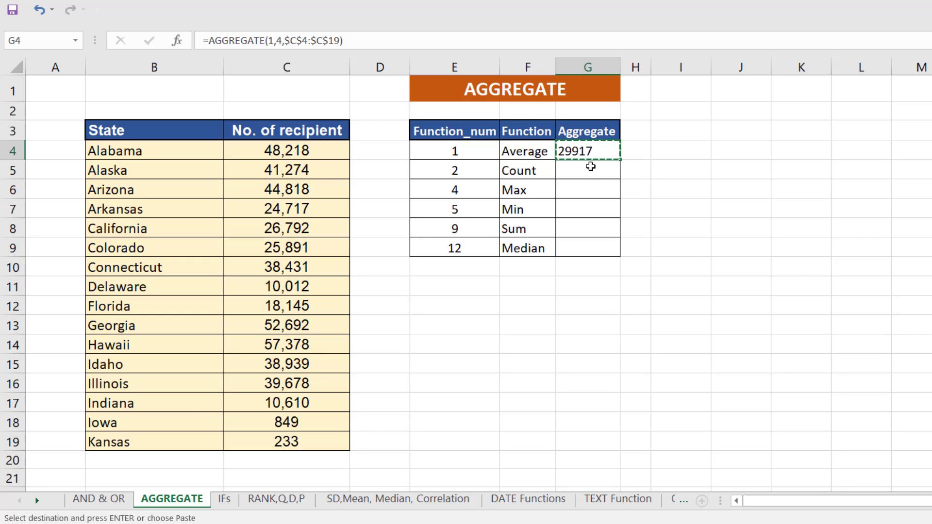
{"action": "left_click", "coordinate": [587, 169]}
{"action": "key", "text": "ctrl+v"}
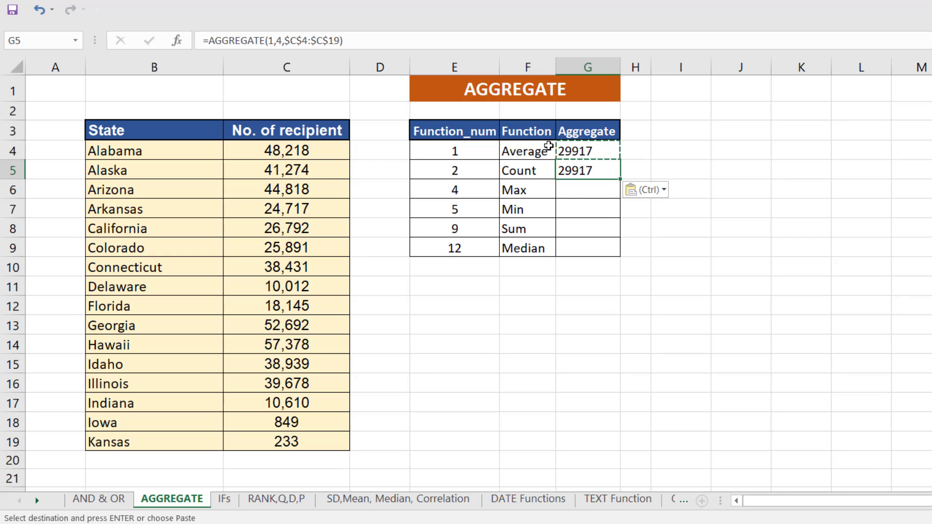
{"action": "double_click", "coordinate": [577, 172]}
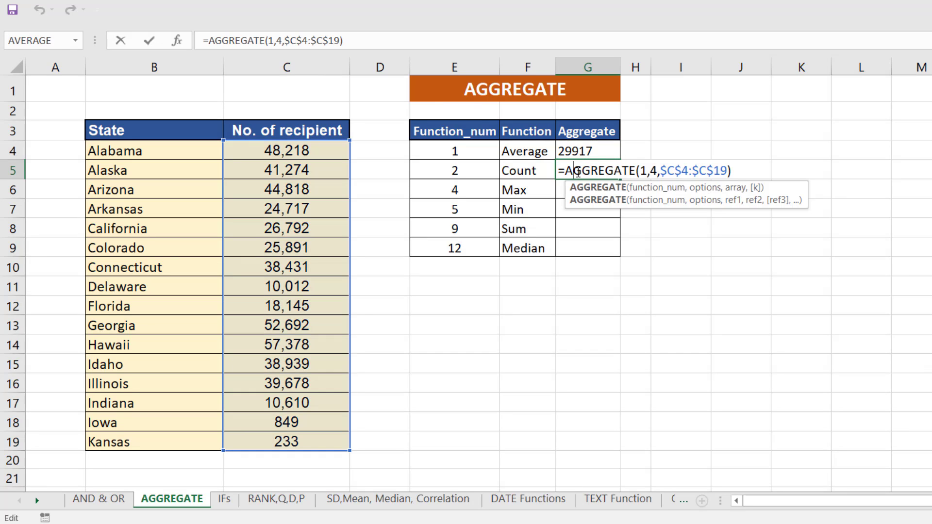
{"action": "left_click", "coordinate": [648, 172]}
{"action": "key", "text": "BackSpace"}
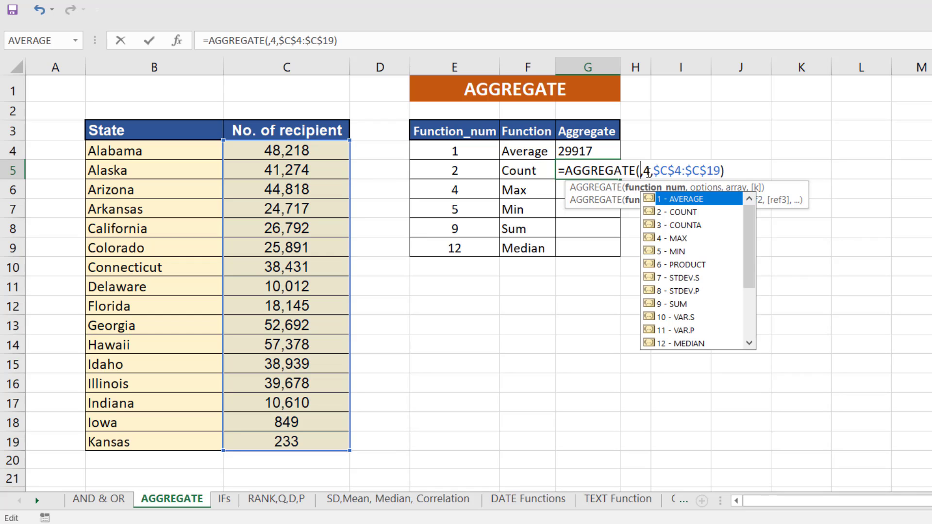
{"action": "type", "text": "2"}
{"action": "key", "text": "Return"}
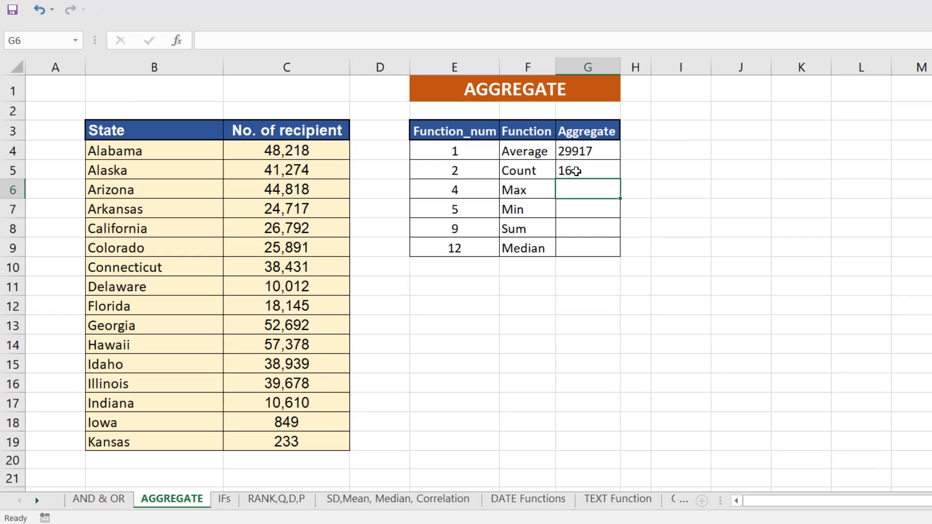
{"action": "left_click_drag", "start_coordinate": [312, 150], "coordinate": [286, 429]}
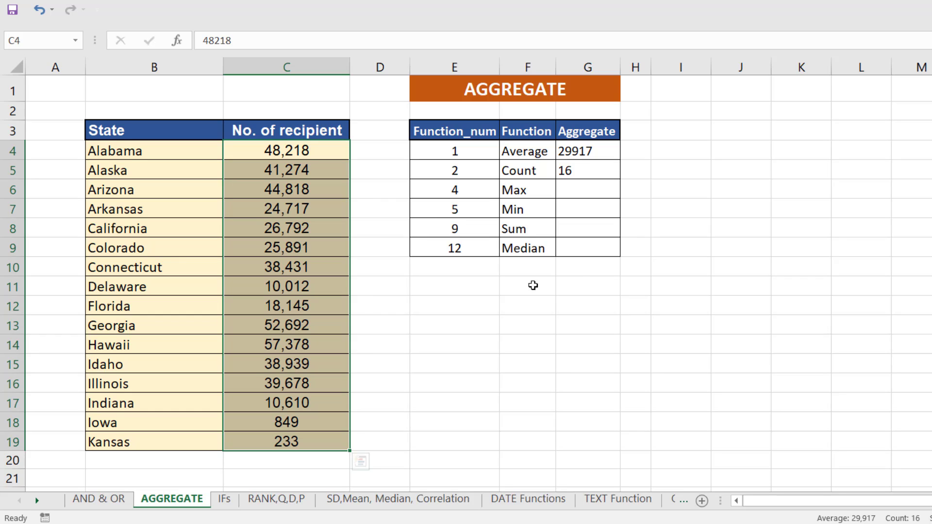
Copy the Count formula from G5 to G6 and set its function number to 4 for Max.
{"action": "left_click", "coordinate": [587, 191]}
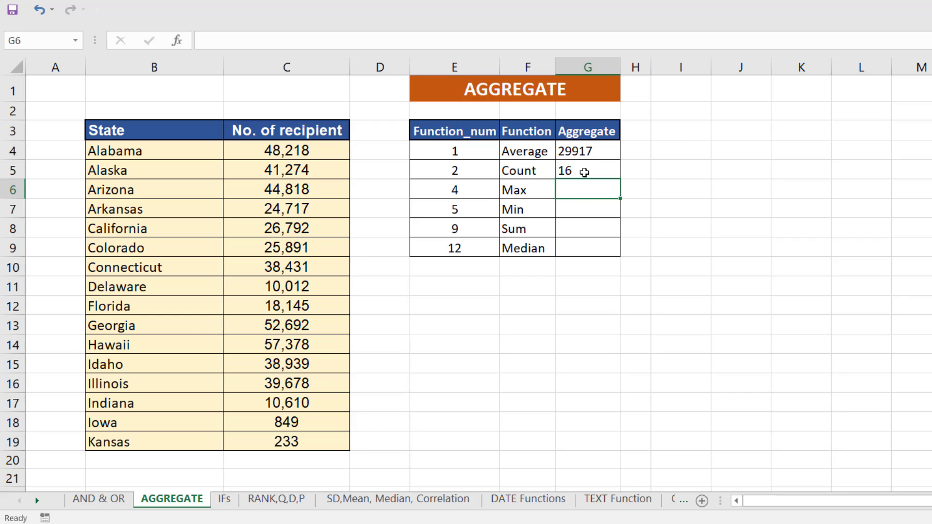
{"action": "left_click", "coordinate": [585, 172]}
{"action": "key", "text": "ctrl+c"}
{"action": "left_click", "coordinate": [588, 189]}
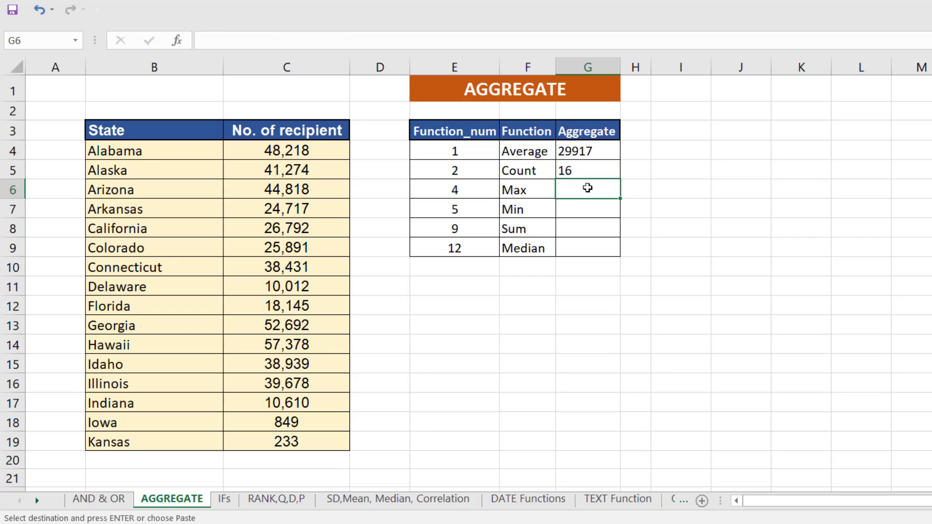
{"action": "key", "text": "ctrl+v"}
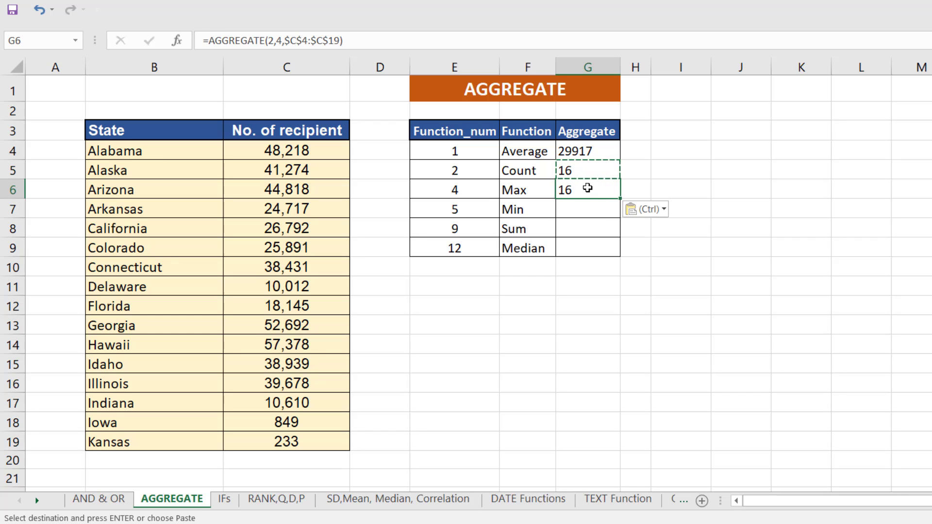
{"action": "key", "text": "Escape"}
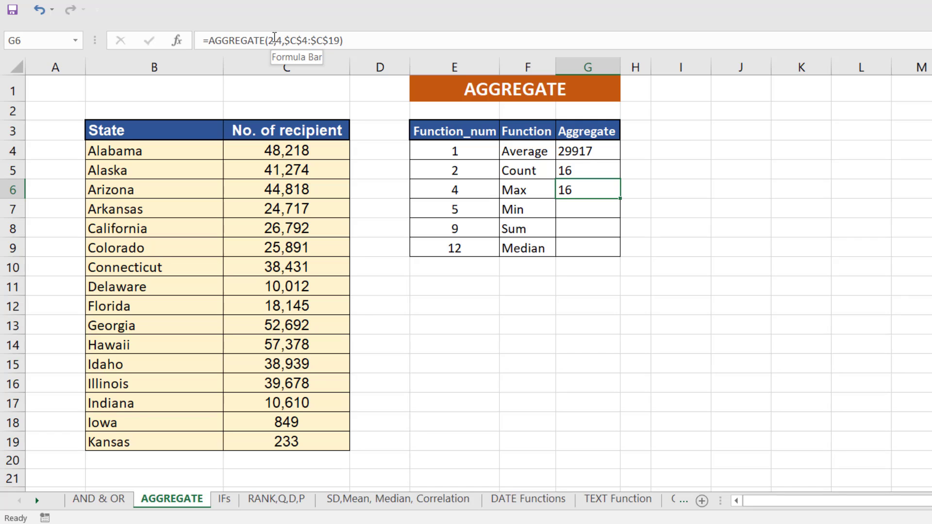
{"action": "left_click", "coordinate": [274, 38]}
{"action": "key", "text": "BackSpace"}
{"action": "type", "text": "4"}
{"action": "key", "text": "Return"}
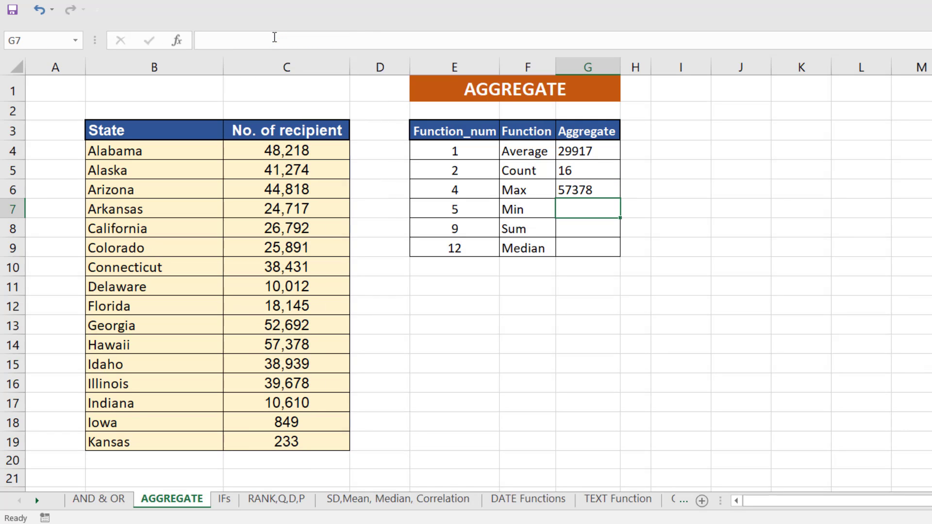
Copy the Max formula from G6 into the Min, Sum and Median cells G7, G8 and G9.
{"action": "left_click", "coordinate": [576, 190]}
{"action": "key", "text": "ctrl+c"}
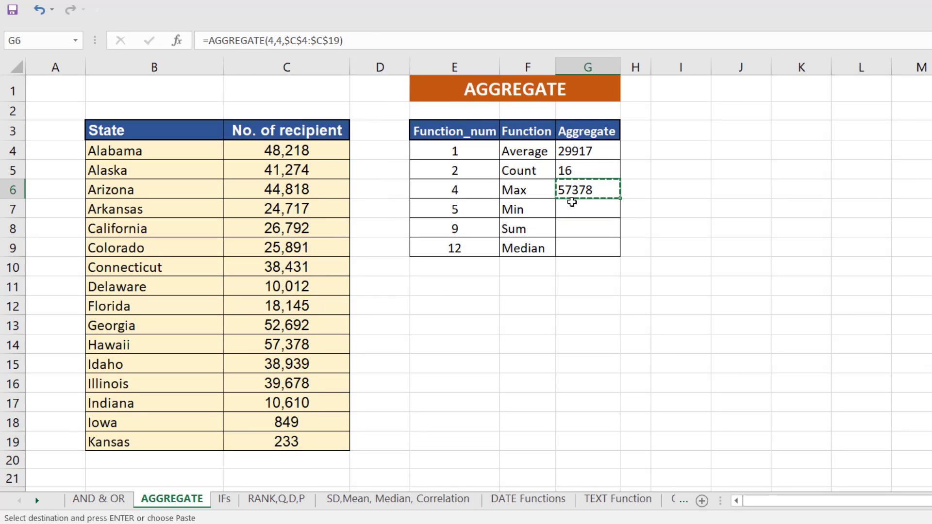
{"action": "left_click", "coordinate": [569, 211]}
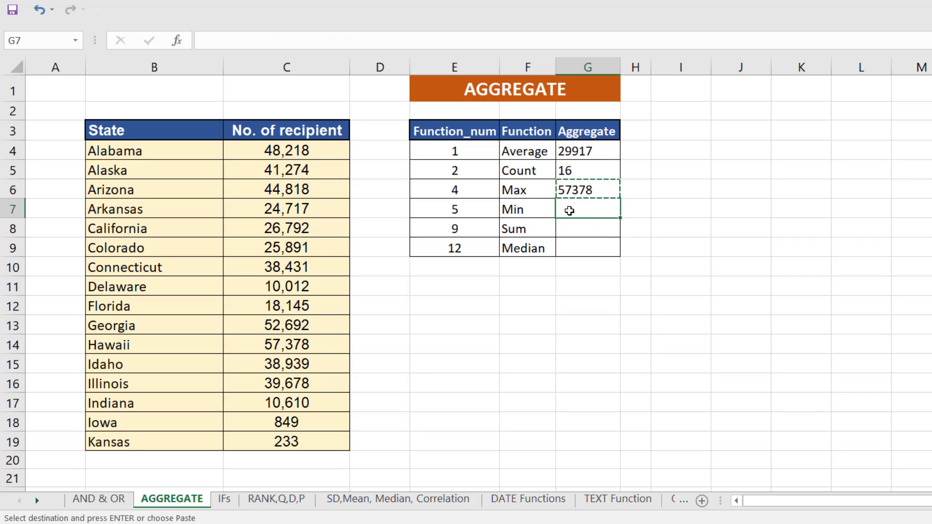
{"action": "key", "text": "ctrl+v"}
{"action": "left_click", "coordinate": [563, 224]}
{"action": "key", "text": "ctrl+v"}
{"action": "left_click", "coordinate": [579, 247]}
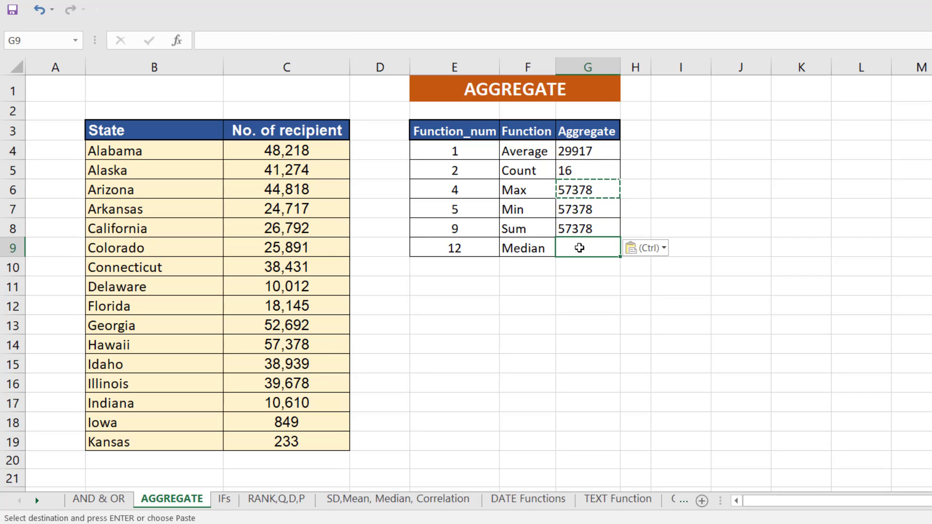
{"action": "key", "text": "ctrl+v"}
{"action": "left_click", "coordinate": [754, 281]}
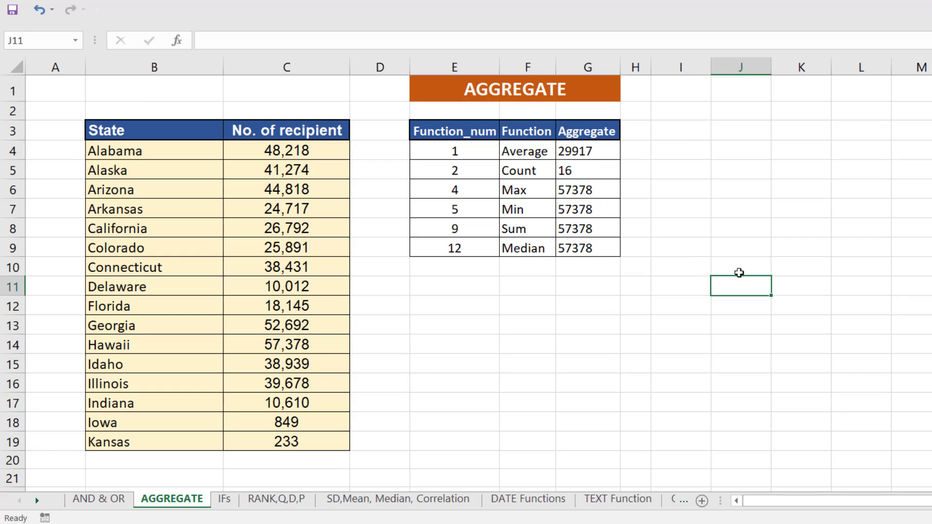
Set the function number of the AGGREGATE formula in G7 to 5 for Min.
{"action": "left_click", "coordinate": [603, 210]}
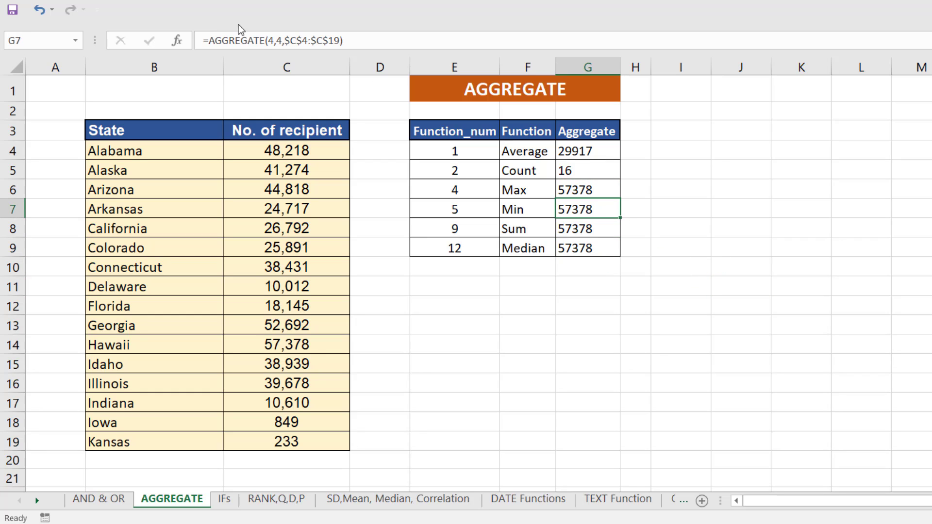
{"action": "left_click", "coordinate": [274, 41]}
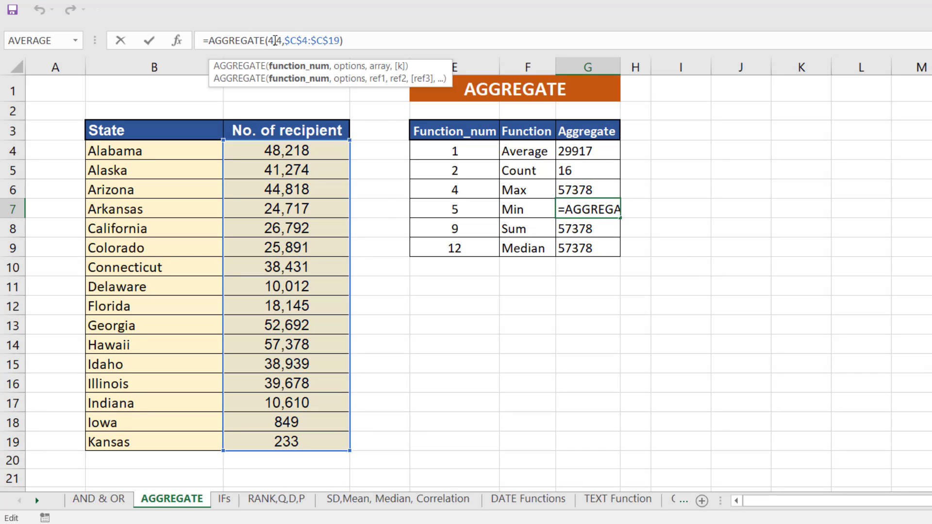
{"action": "key", "text": "BackSpace"}
{"action": "type", "text": "5"}
{"action": "key", "text": "Return"}
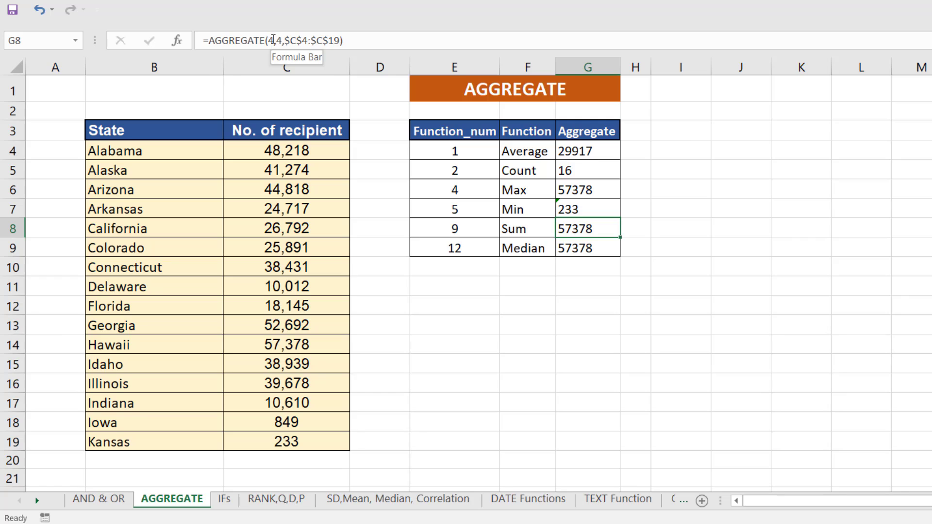
Set the function number of the AGGREGATE formula in G8 to 9 for Sum.
{"action": "left_click", "coordinate": [273, 39]}
{"action": "key", "text": "BackSpace"}
{"action": "type", "text": "9"}
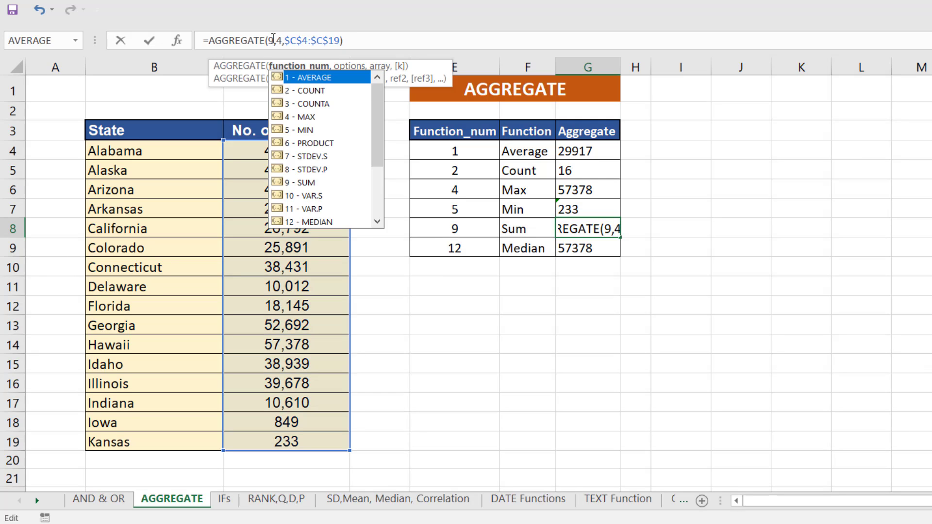
{"action": "key", "text": "Return"}
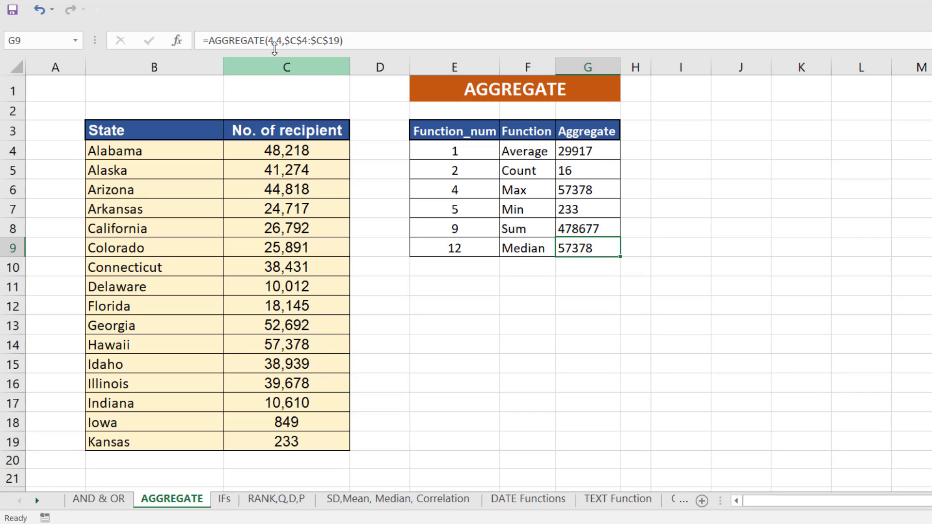
Set the function number of the AGGREGATE formula in G9 to 12 for Median.
{"action": "left_click", "coordinate": [274, 39]}
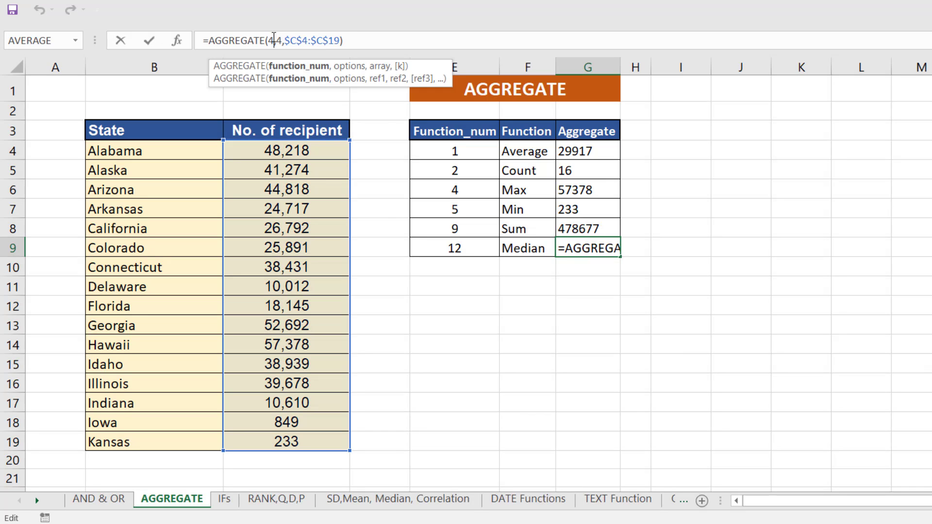
{"action": "key", "text": "BackSpace"}
{"action": "type", "text": "12"}
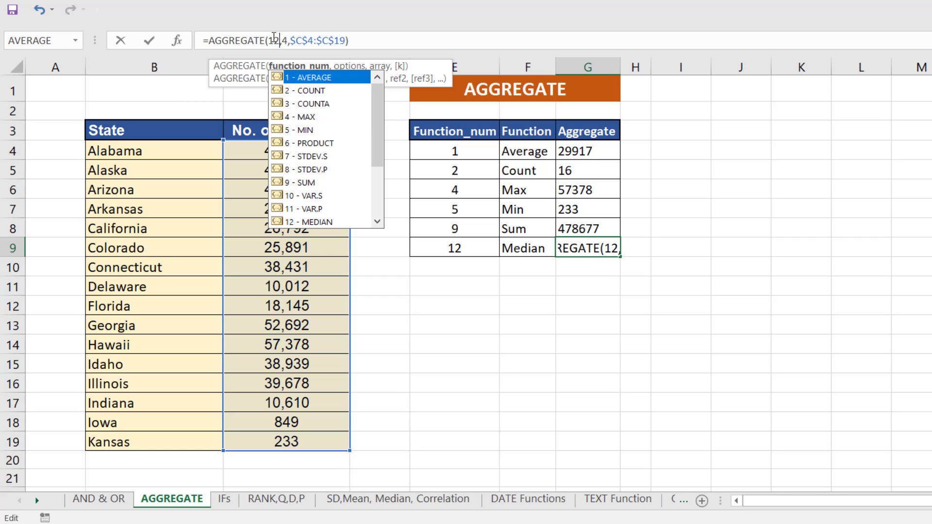
{"action": "key", "text": "Return"}
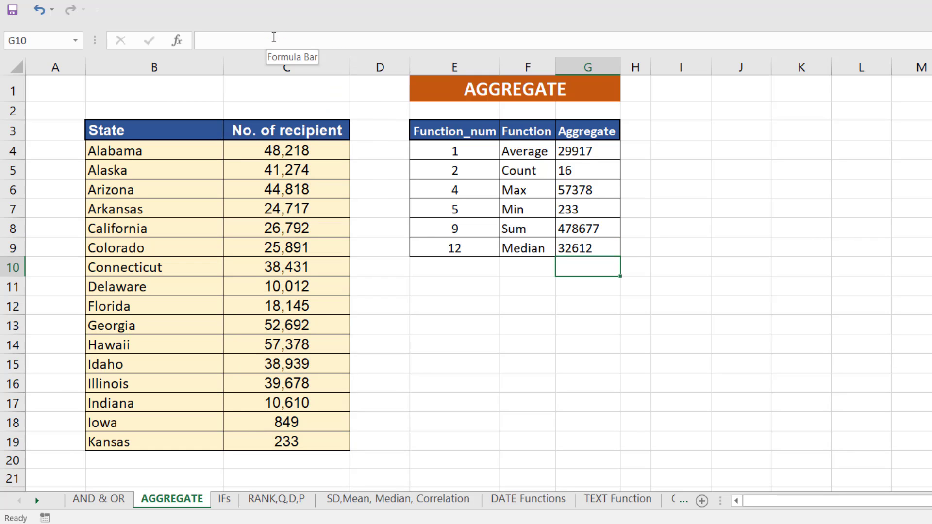